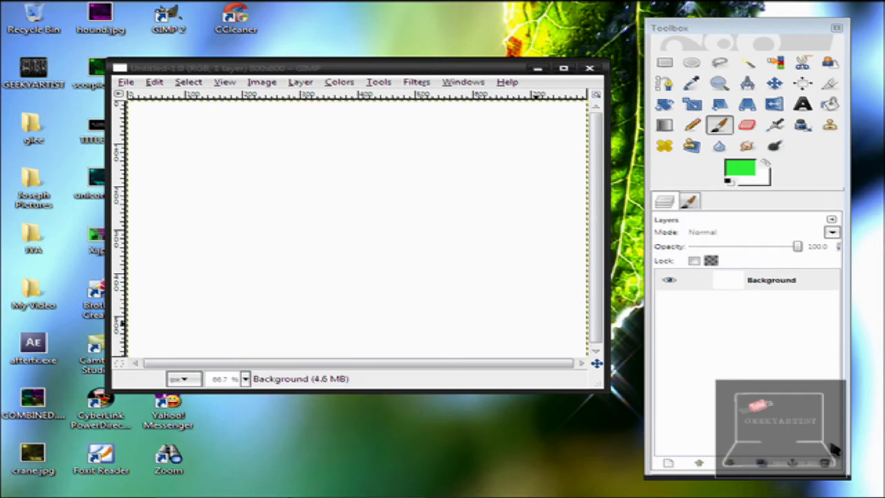
# Close the blank Untitled-1 image so the GIMP workspace is empty.
pyautogui.click(774, 491)
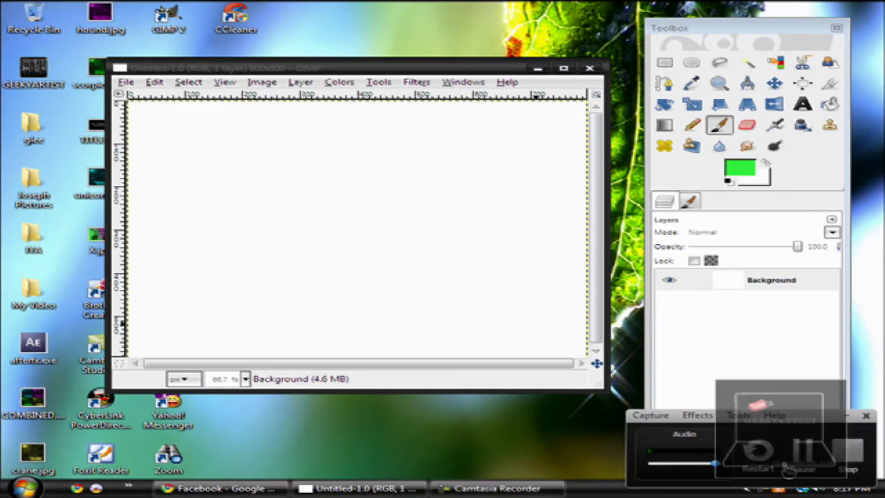
pyautogui.click(795, 469)
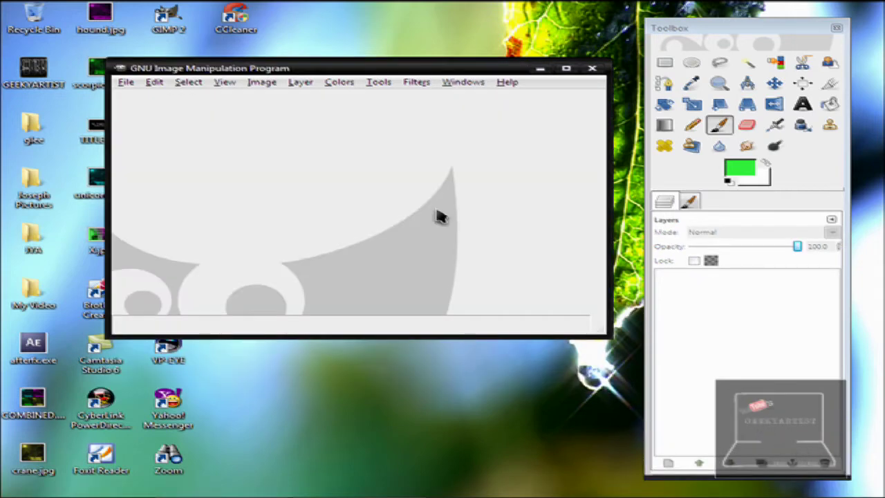
# Create a new 800×600 image.
pyautogui.click(126, 82)
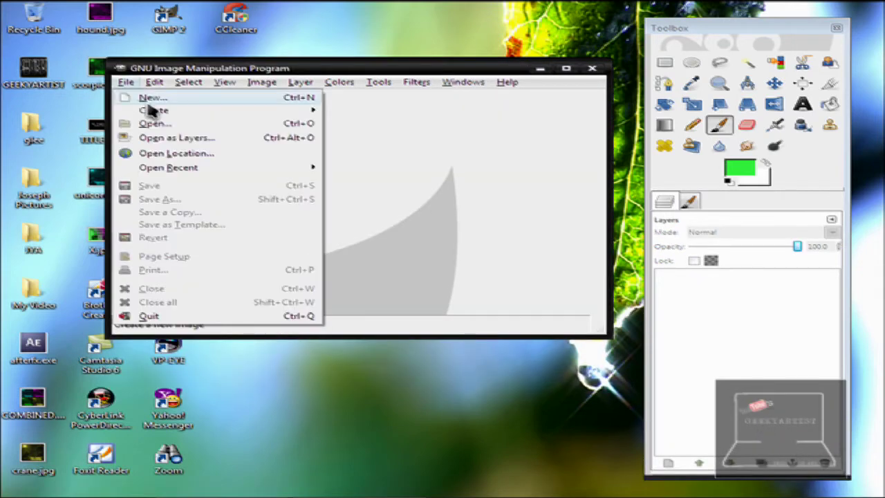
pyautogui.click(152, 97)
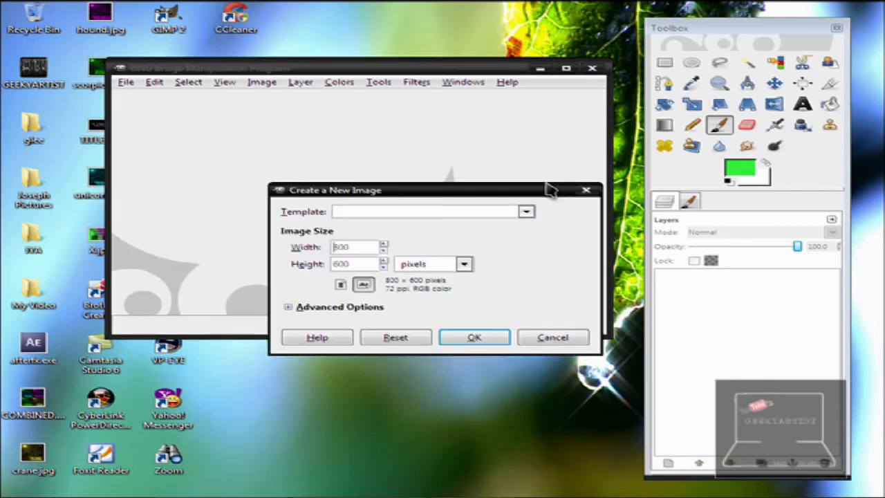
pyautogui.click(465, 340)
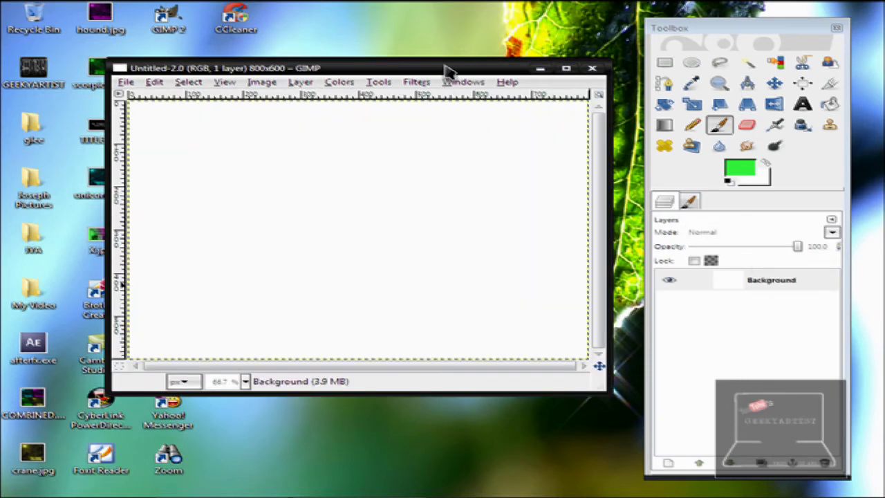
# Add a transparent New Layer above the white Background layer.
pyautogui.moveTo(444, 67); pyautogui.dragTo(441, 64)
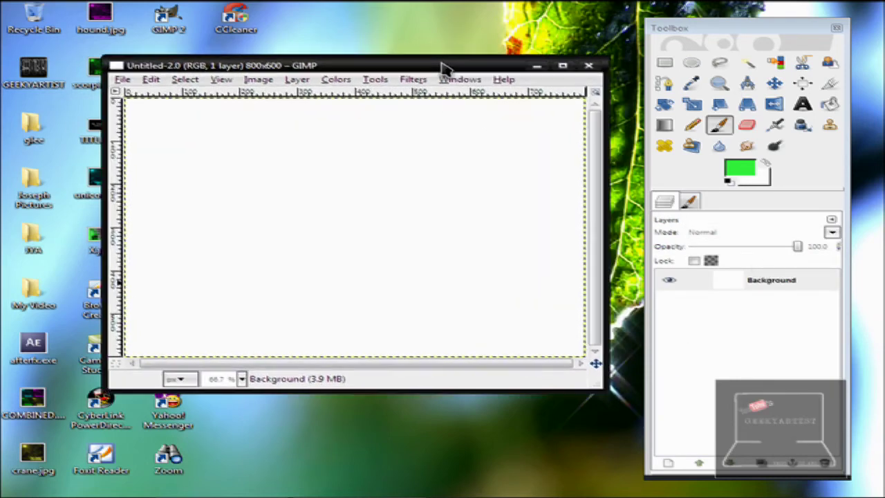
pyautogui.click(791, 284)
pyautogui.rightClick(771, 280)
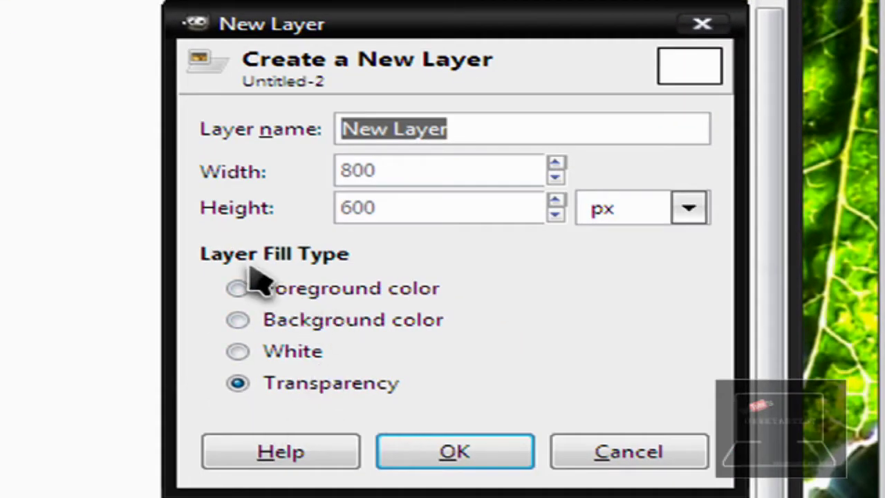
pyautogui.click(450, 458)
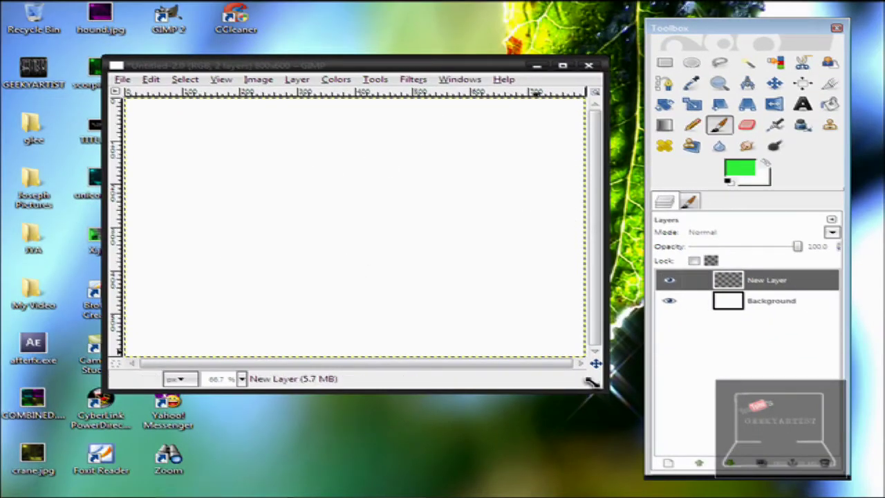
# Set the foreground colour to black and paint 'geeky' freehand with the Paintbrush.
pyautogui.moveTo(587, 379); pyautogui.dragTo(625, 419)
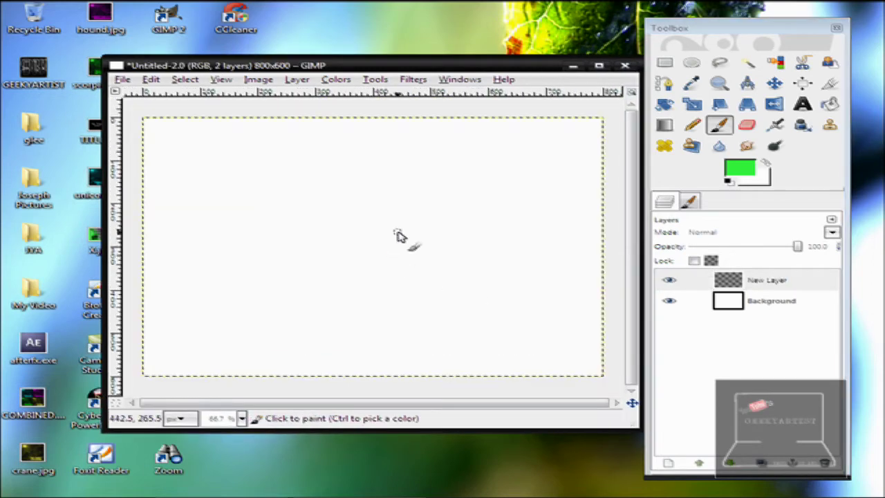
pyautogui.click(740, 173)
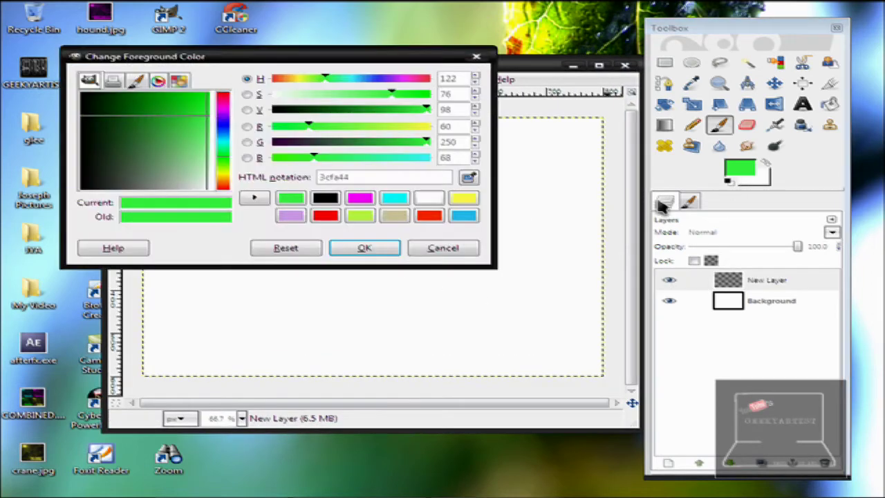
pyautogui.click(328, 199)
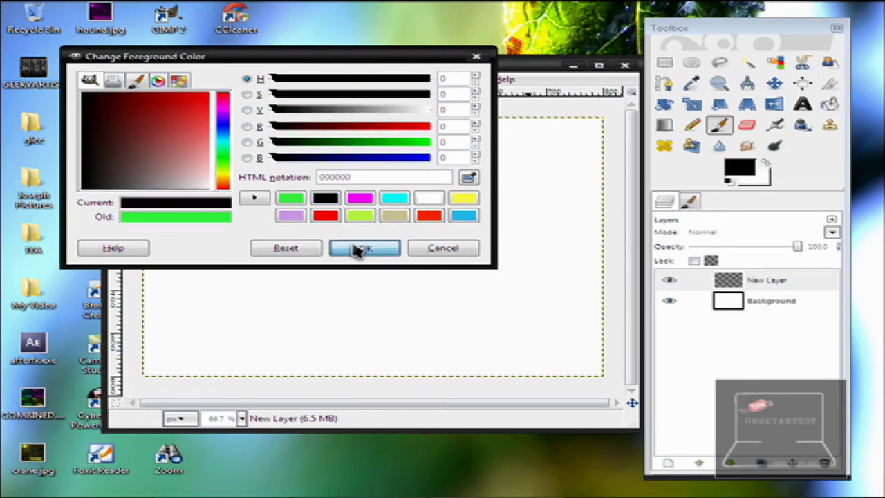
pyautogui.click(355, 248)
pyautogui.moveTo(262, 177)
pyautogui.mouseDown()
pyautogui.moveTo(244, 217)
pyautogui.moveTo(277, 176)
pyautogui.moveTo(282, 220)
pyautogui.moveTo(268, 282)
pyautogui.moveTo(299, 207)
pyautogui.moveTo(334, 171)
pyautogui.moveTo(303, 198)
pyautogui.moveTo(372, 188)
pyautogui.moveTo(356, 181)
pyautogui.moveTo(372, 212)
pyautogui.moveTo(414, 156)
pyautogui.moveTo(399, 206)
pyautogui.moveTo(432, 180)
pyautogui.moveTo(414, 196)
pyautogui.moveTo(440, 217)
pyautogui.moveTo(476, 186)
pyautogui.moveTo(502, 221)
pyautogui.moveTo(529, 212)
pyautogui.moveTo(477, 273)
pyautogui.mouseUp()
pyautogui.click(690, 206)
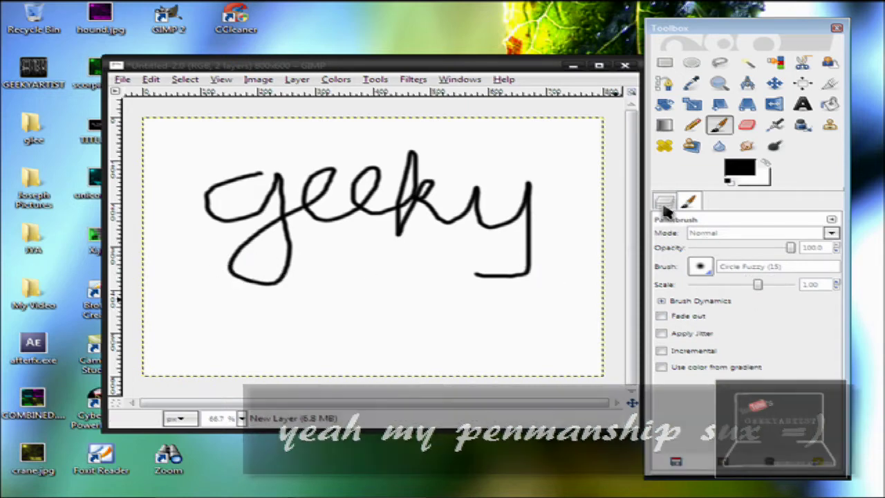
# Select the strokes via Alpha to Selection and apply Neon at 30 px with a green glow.
pyautogui.click(299, 80)
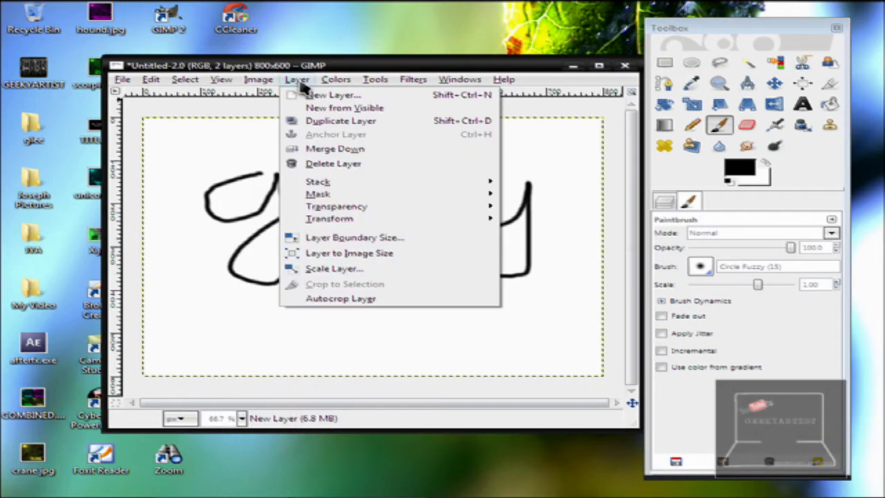
pyautogui.moveTo(353, 209)
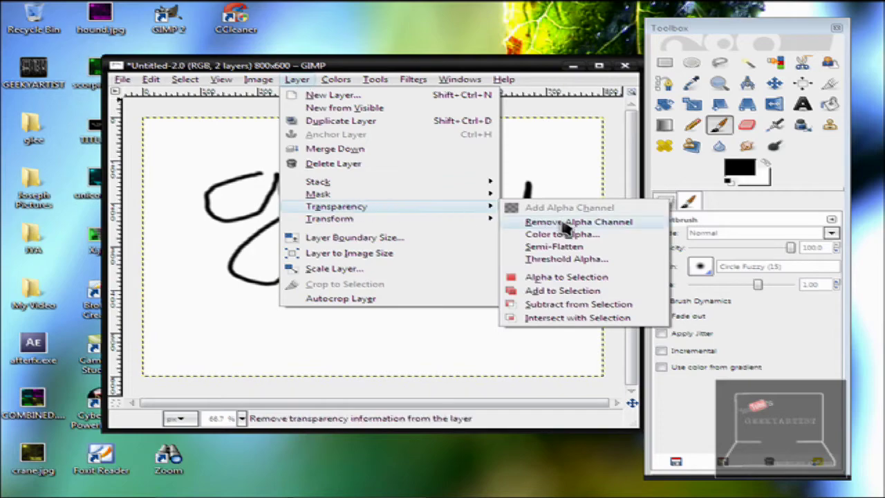
pyautogui.click(560, 278)
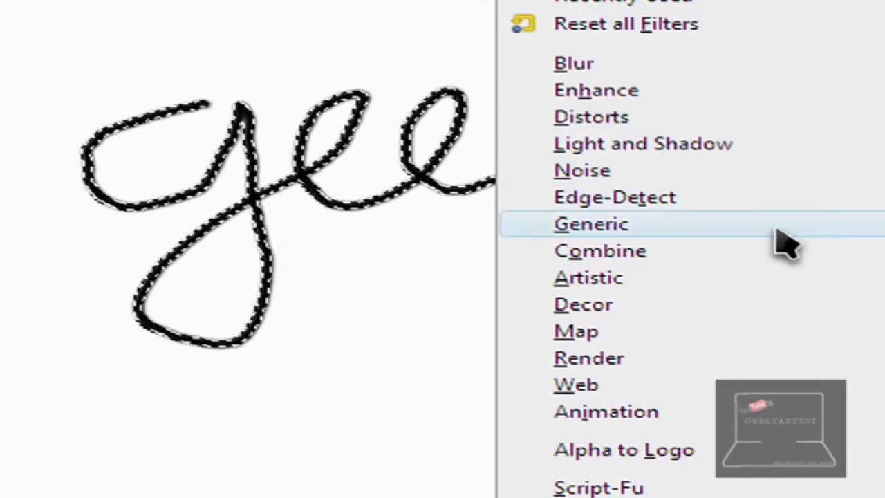
pyautogui.moveTo(698, 456)
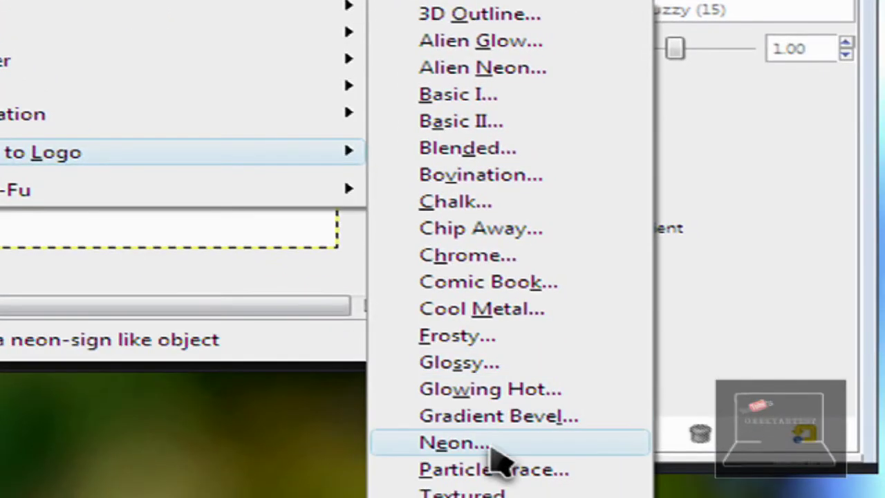
pyautogui.click(492, 445)
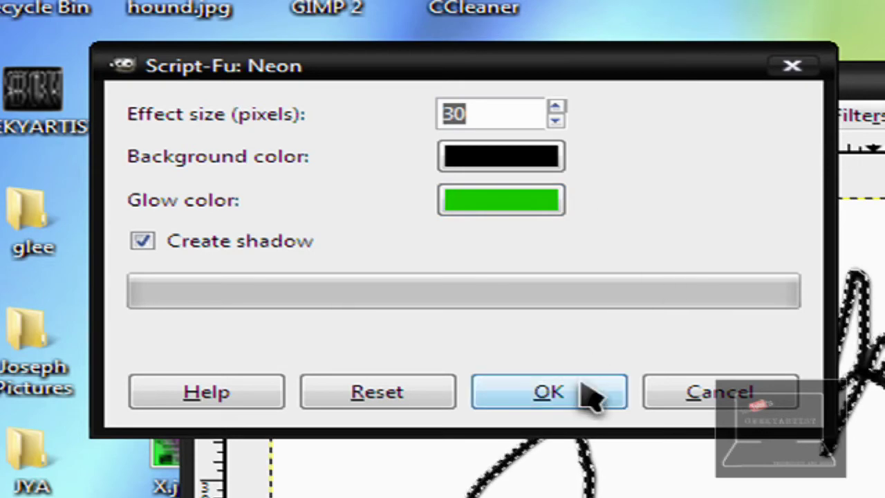
pyautogui.click(543, 391)
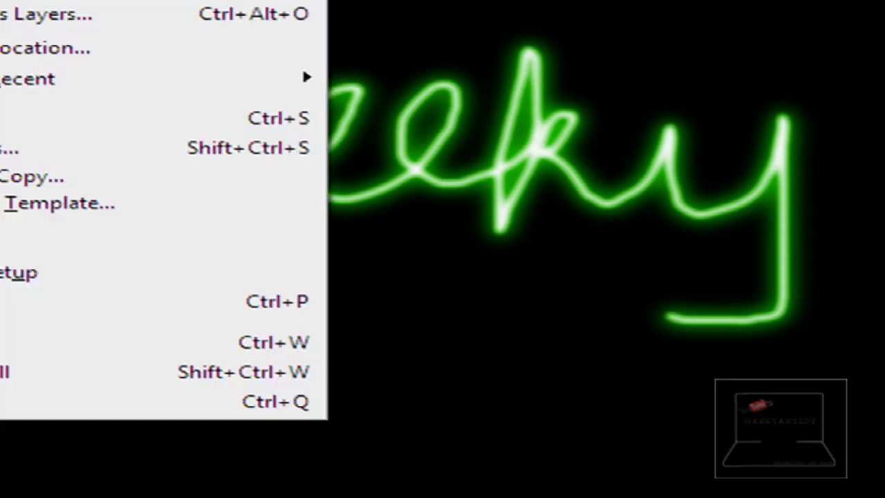
# Create another 800×600 image with a transparent New Layer.
pyautogui.press('n')
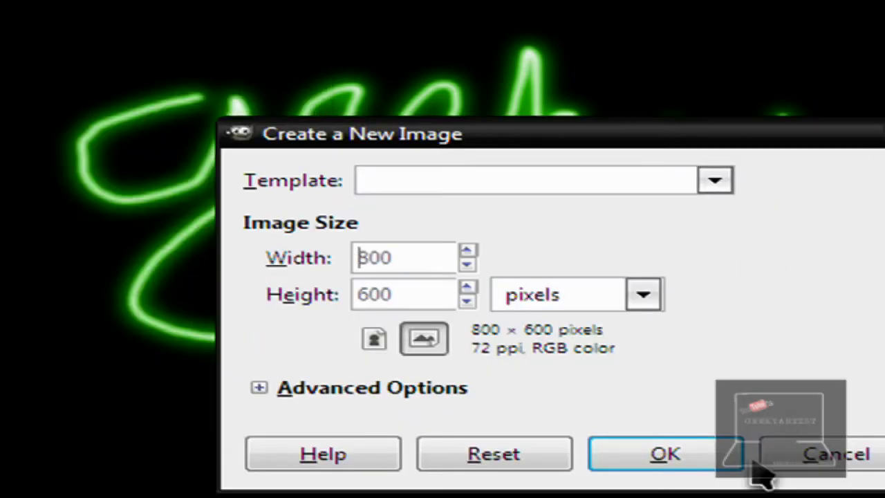
pyautogui.click(691, 470)
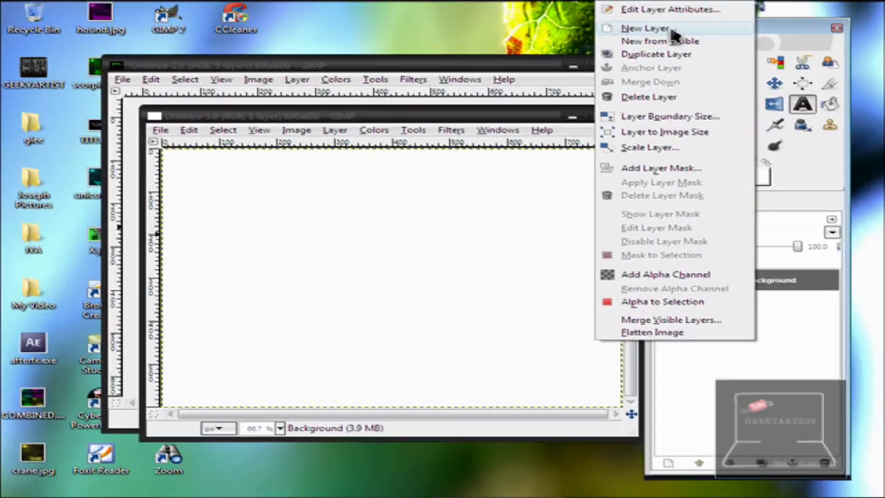
pyautogui.click(674, 29)
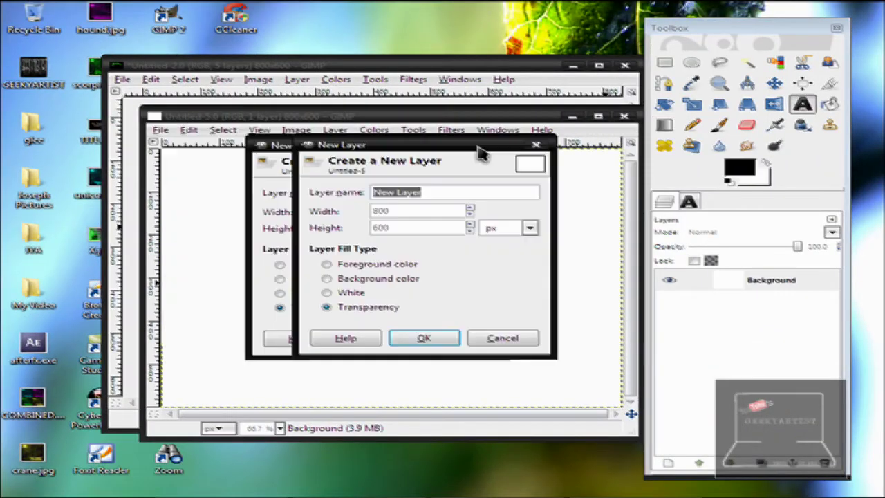
pyautogui.click(450, 329)
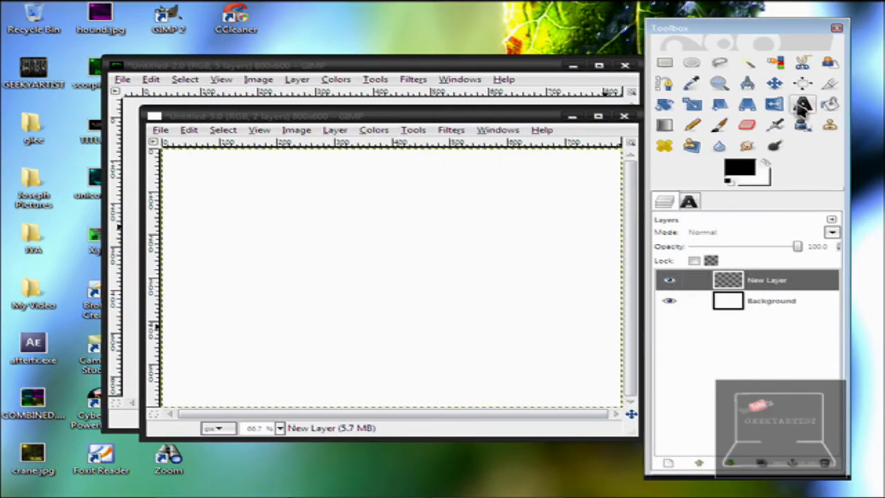
# Type 'geeky' with the Text tool in Sans Bold Italic at size 200.
pyautogui.click(802, 103)
pyautogui.click(392, 238)
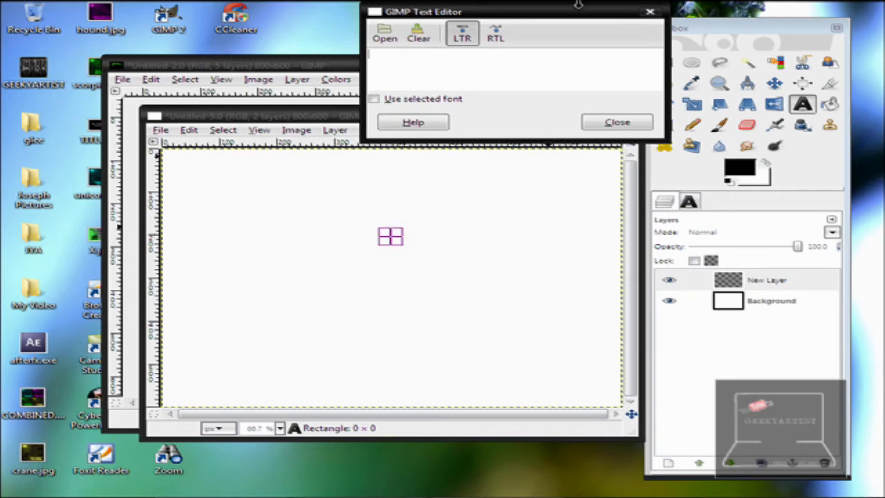
pyautogui.moveTo(563, 15); pyautogui.dragTo(534, 172)
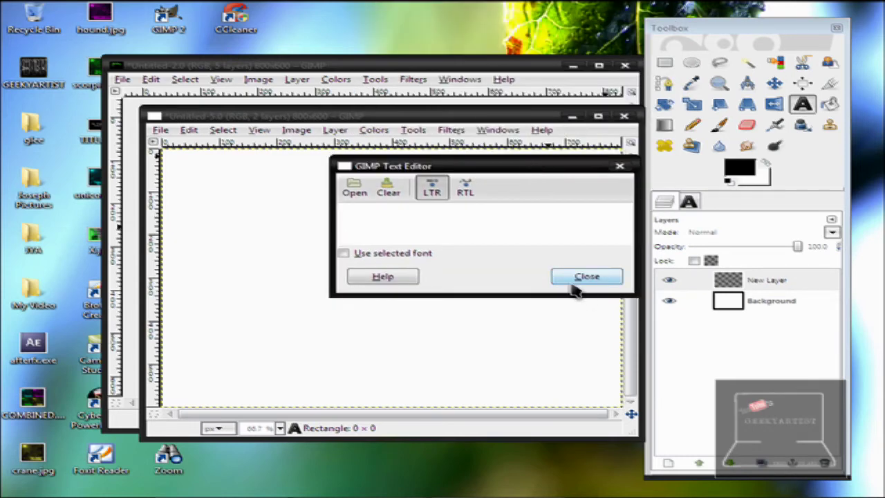
pyautogui.write('geeky')
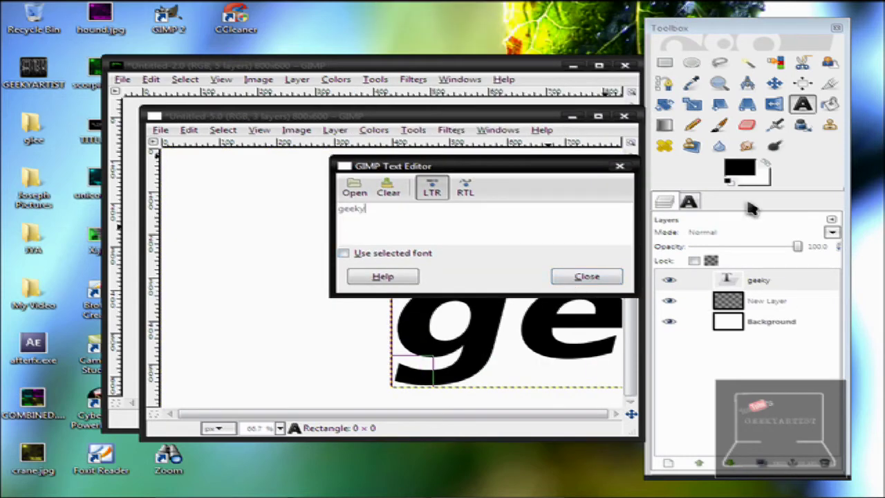
pyautogui.click(690, 201)
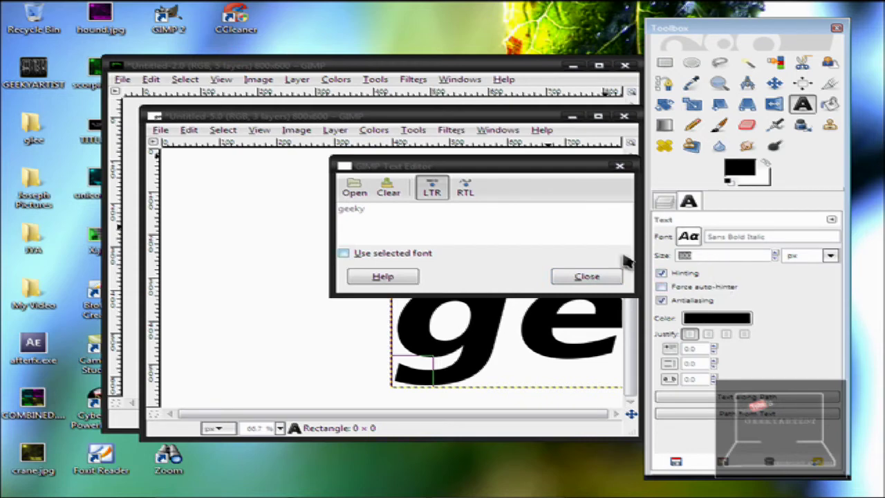
pyautogui.write('200')
pyautogui.click(587, 277)
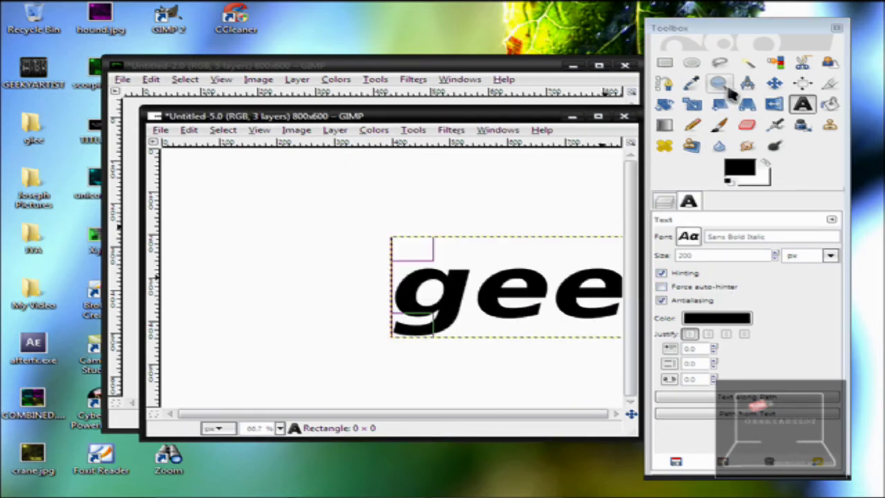
pyautogui.click(774, 83)
# Centre the 'geeky' text and select its letters via Alpha to Selection.
pyautogui.moveTo(614, 300); pyautogui.dragTo(429, 271)
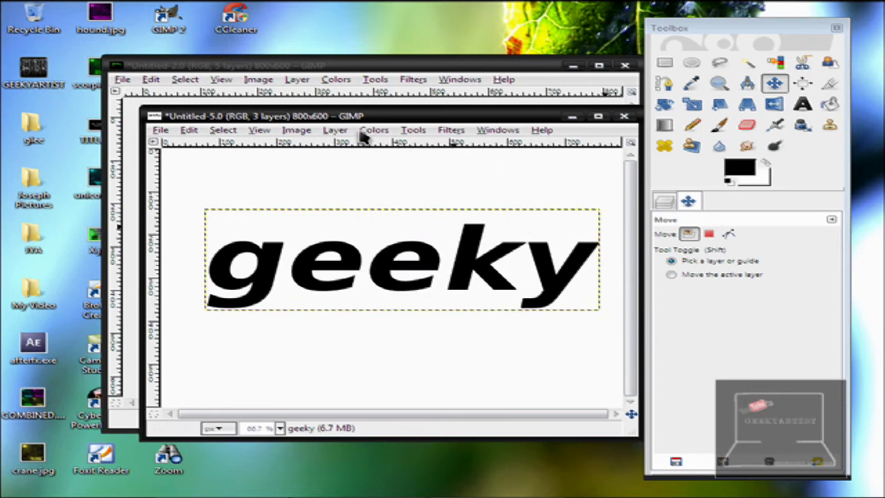
pyautogui.click(335, 130)
pyautogui.moveTo(465, 331)
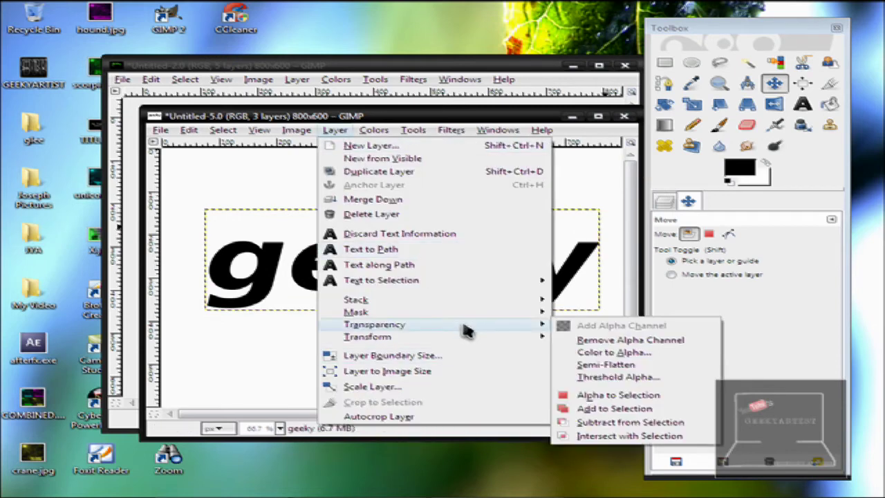
pyautogui.click(653, 395)
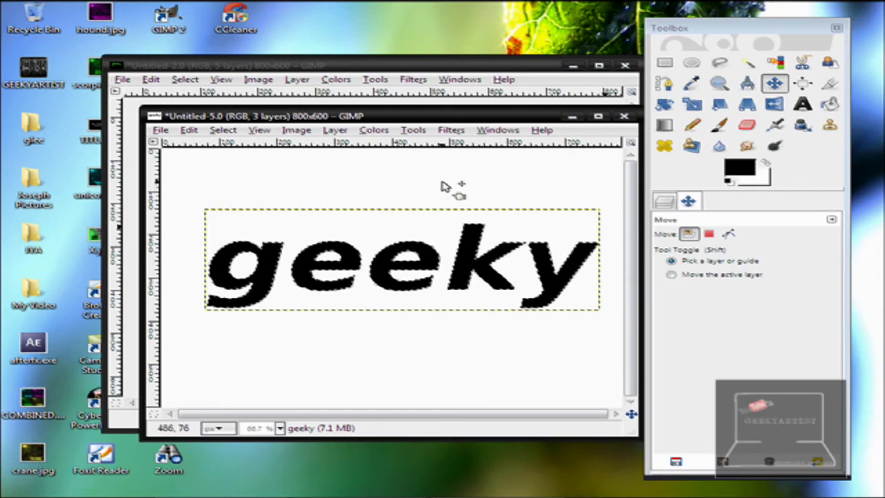
# Apply the Neon logo effect with a blue 1b89fb glow colour.
pyautogui.click(459, 132)
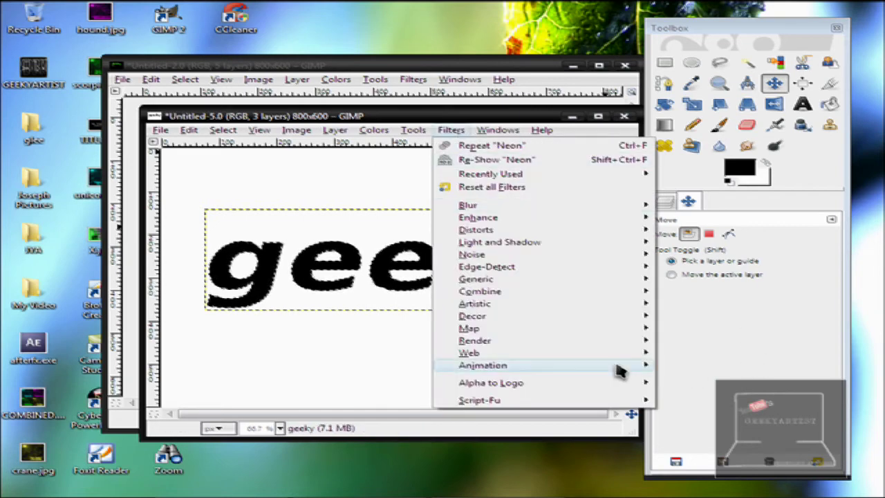
pyautogui.moveTo(602, 390)
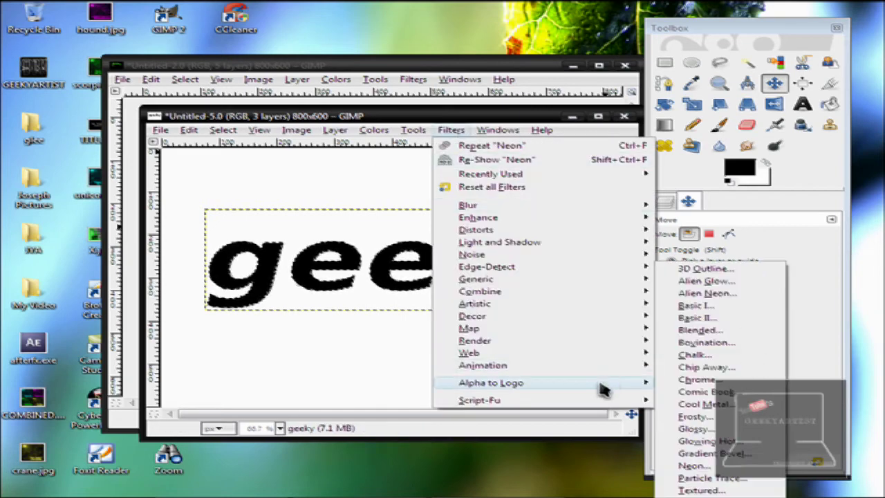
pyautogui.click(715, 466)
pyautogui.click(209, 88)
pyautogui.click(161, 106)
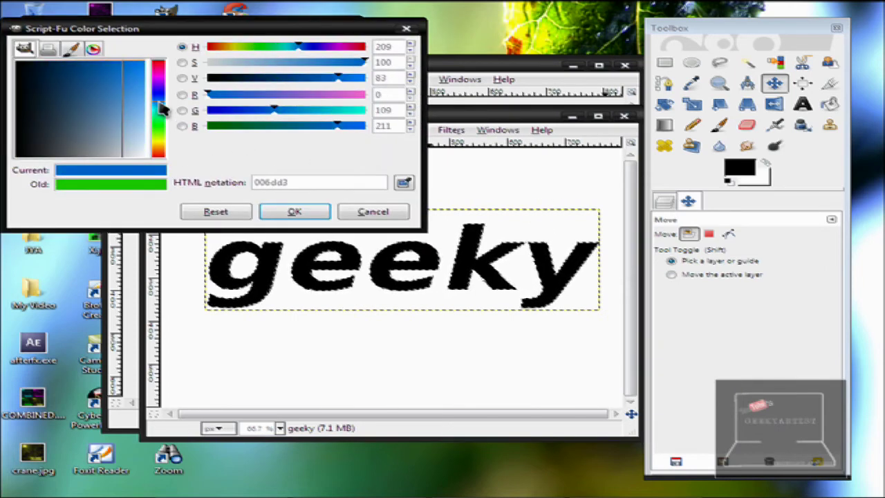
pyautogui.click(145, 76)
pyautogui.click(294, 211)
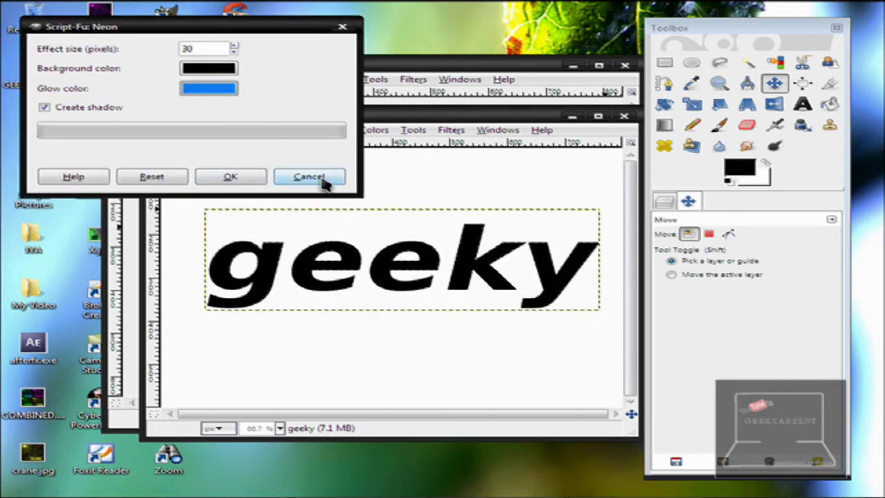
pyautogui.press('Return')
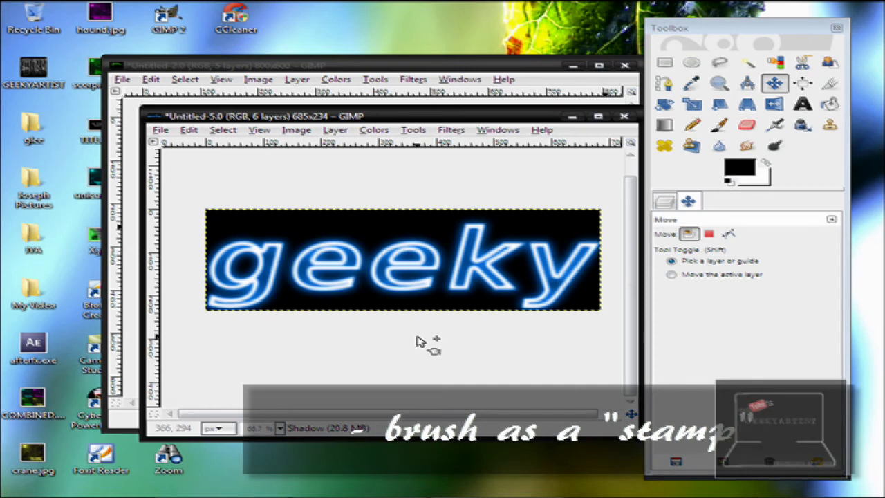
# Create a new blank image from the 800x600 template.
pyautogui.click(159, 130)
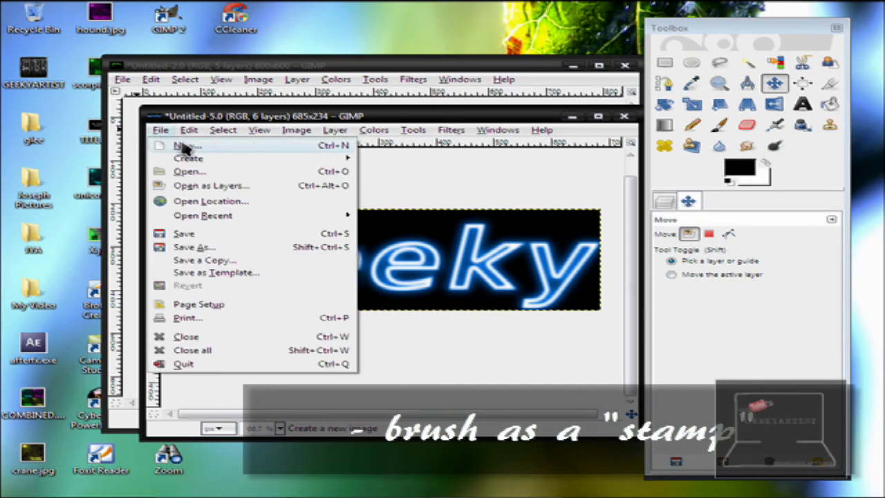
pyautogui.click(186, 148)
pyautogui.click(495, 212)
pyautogui.click(476, 244)
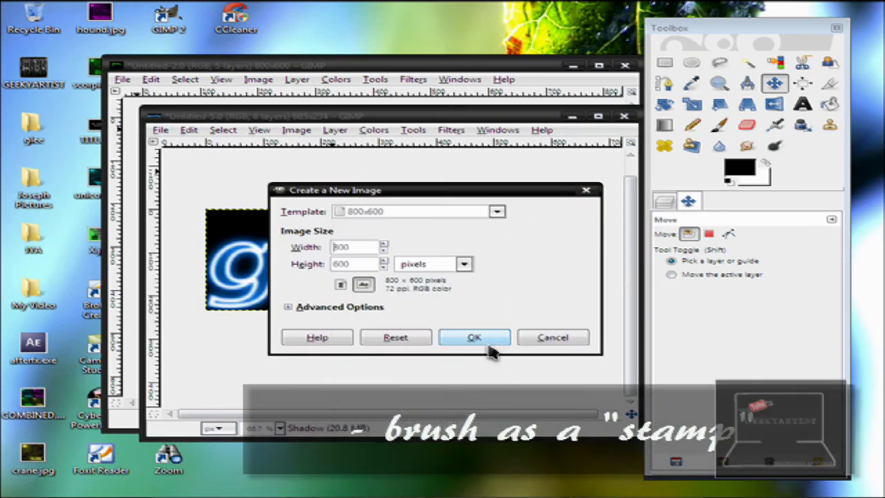
pyautogui.click(484, 338)
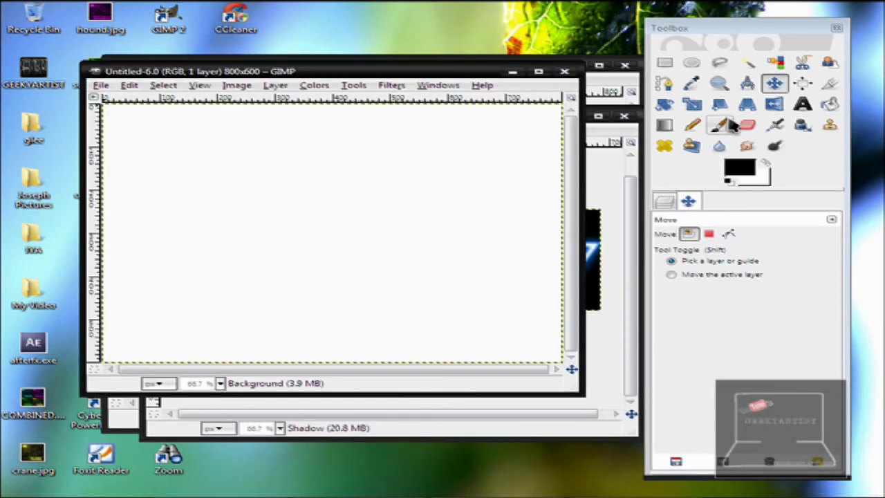
# Choose the Paintbrush with the heart2 brush at scale 1.60.
pyautogui.click(720, 125)
pyautogui.click(700, 266)
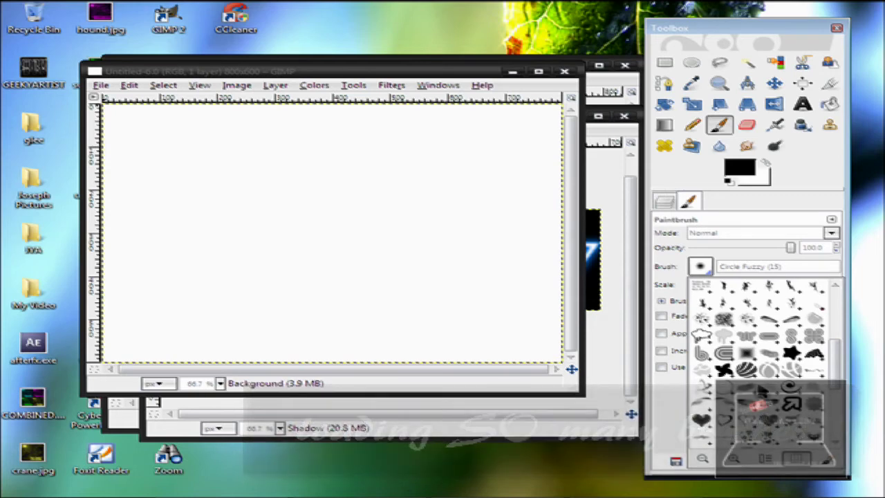
pyautogui.moveTo(838, 364); pyautogui.dragTo(839, 401)
pyautogui.click(741, 317)
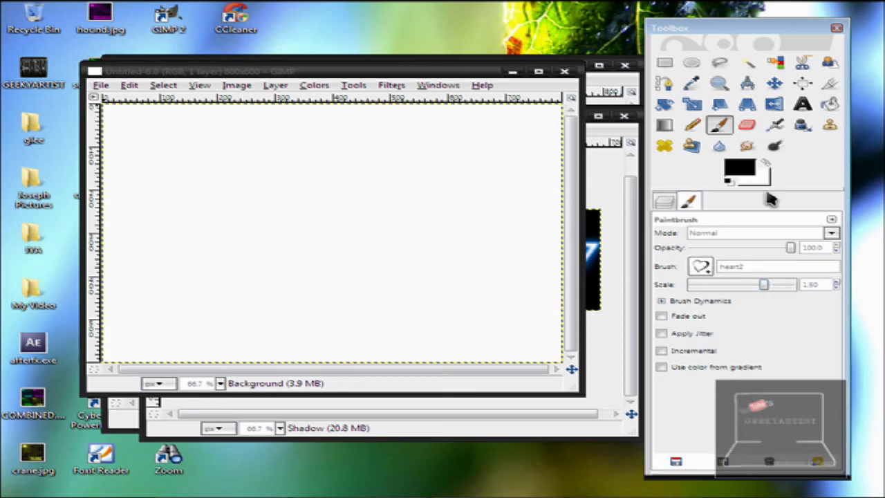
# Add a transparent New Layer above the Background.
pyautogui.click(667, 202)
pyautogui.rightClick(750, 282)
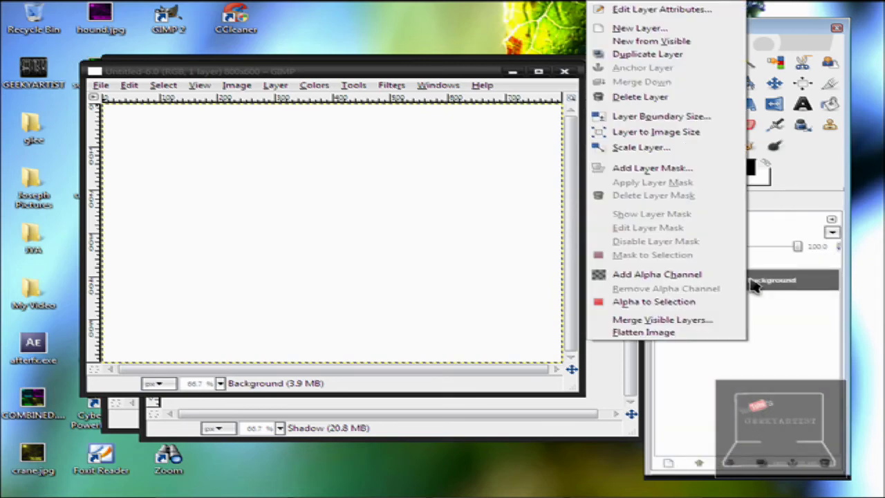
pyautogui.click(665, 31)
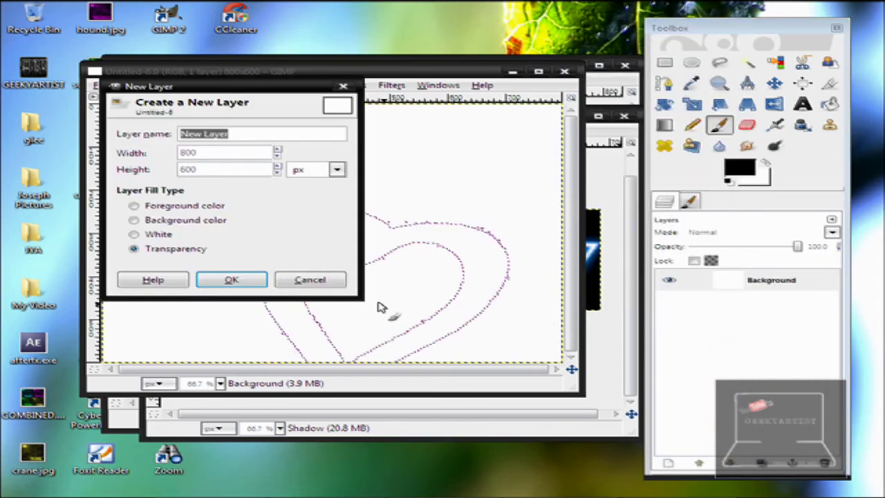
pyautogui.click(256, 282)
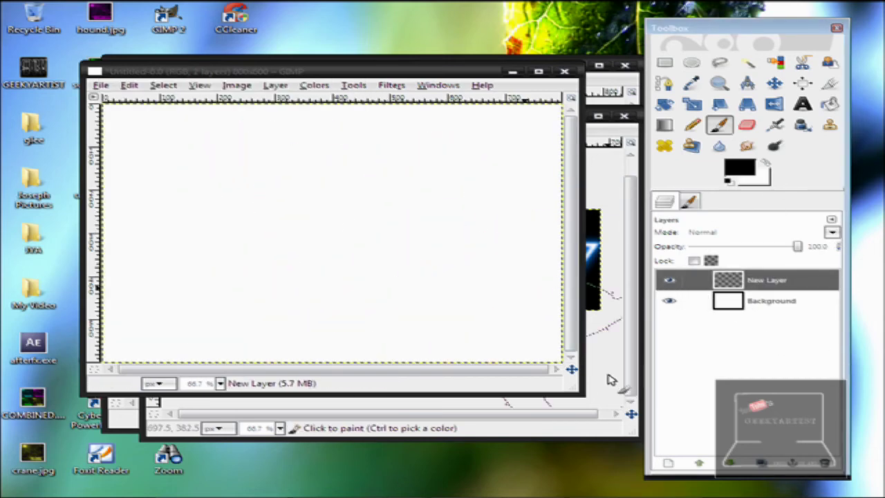
# Stamp one large heart near the canvas centre on the new layer.
pyautogui.moveTo(570, 388)
pyautogui.mouseDown()
pyautogui.moveTo(635, 419)
pyautogui.moveTo(626, 437)
pyautogui.mouseUp()
pyautogui.click(375, 261)
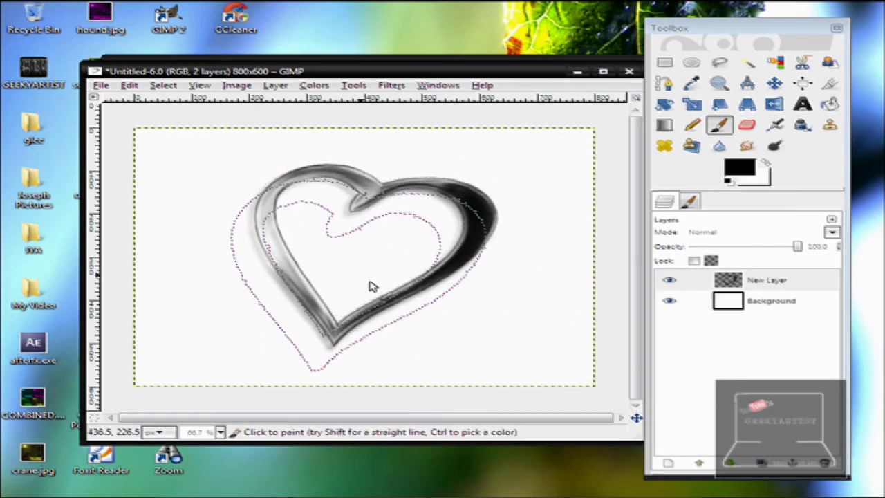
pyautogui.click(778, 284)
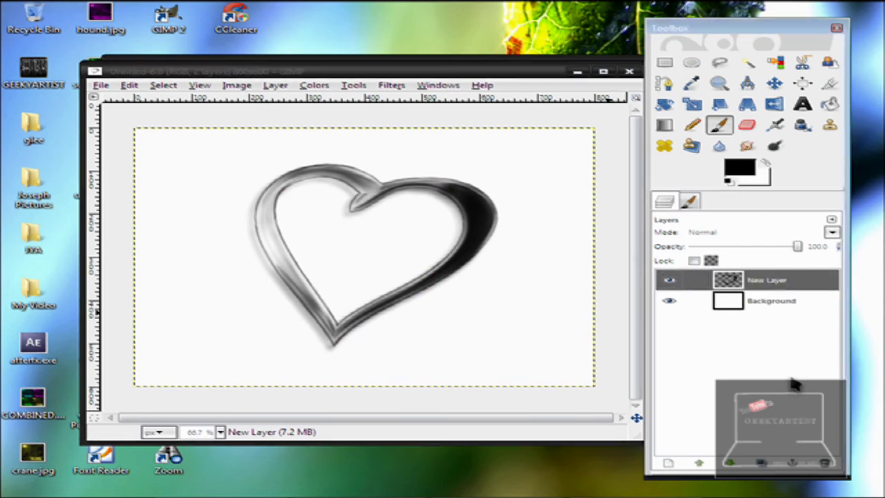
# Select the heart via Alpha to Selection and repeat the blue Neon filter.
pyautogui.click(391, 85)
pyautogui.moveTo(275, 94)
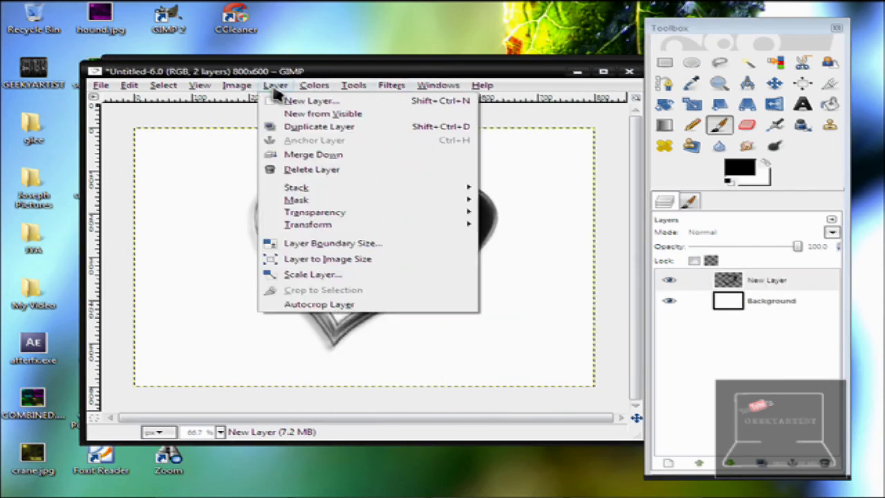
pyautogui.moveTo(401, 212)
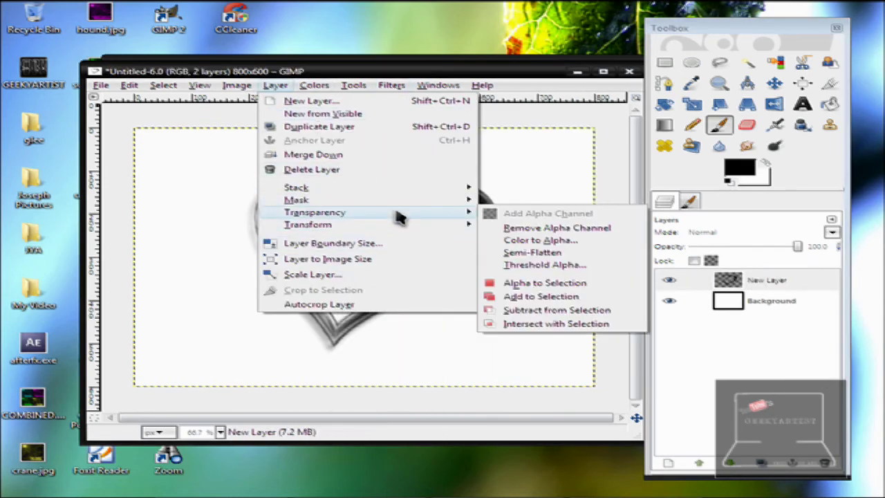
pyautogui.click(546, 282)
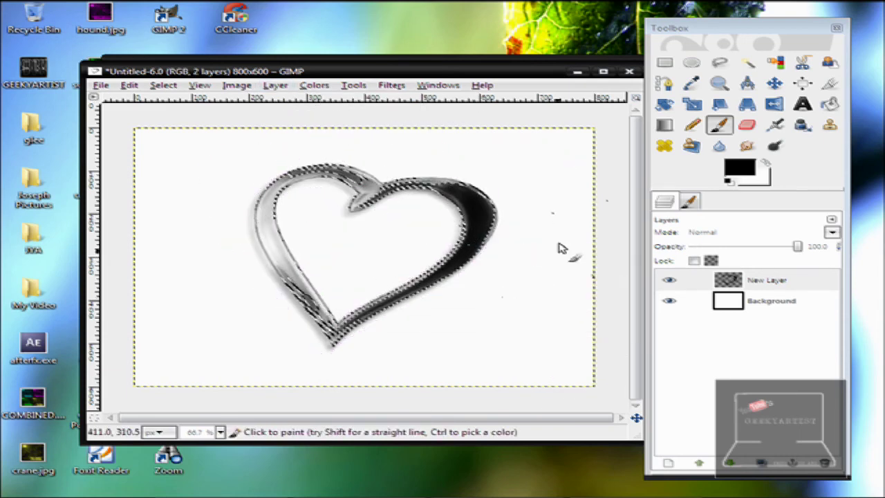
pyautogui.click(401, 86)
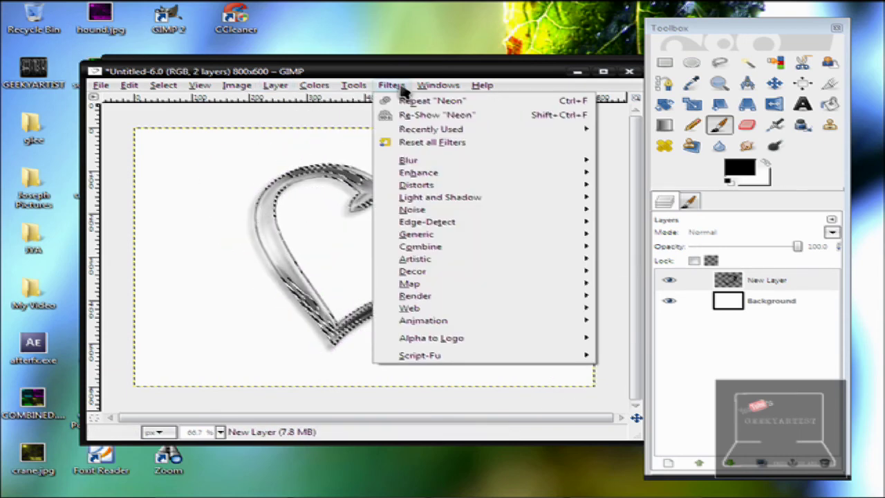
pyautogui.click(451, 104)
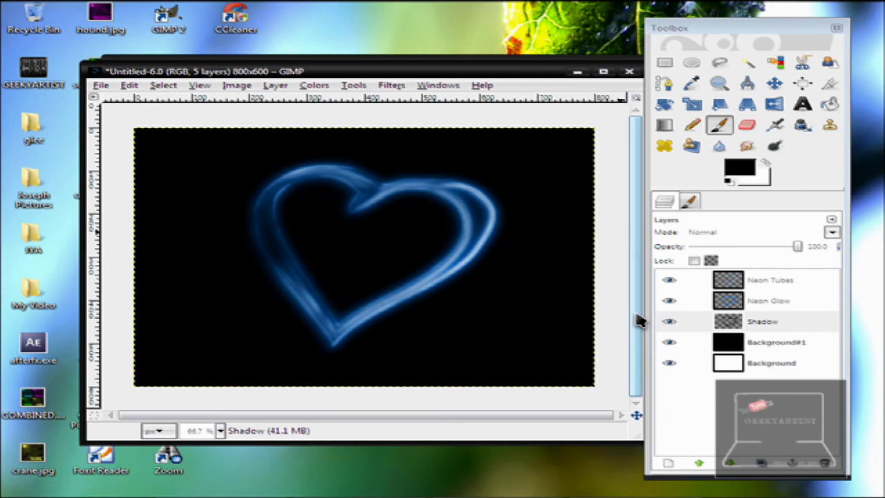
# Undo the blue neon and re-run Neon at 30 px with a salmon red glow.
pyautogui.hotkey('ctrl', 'z')
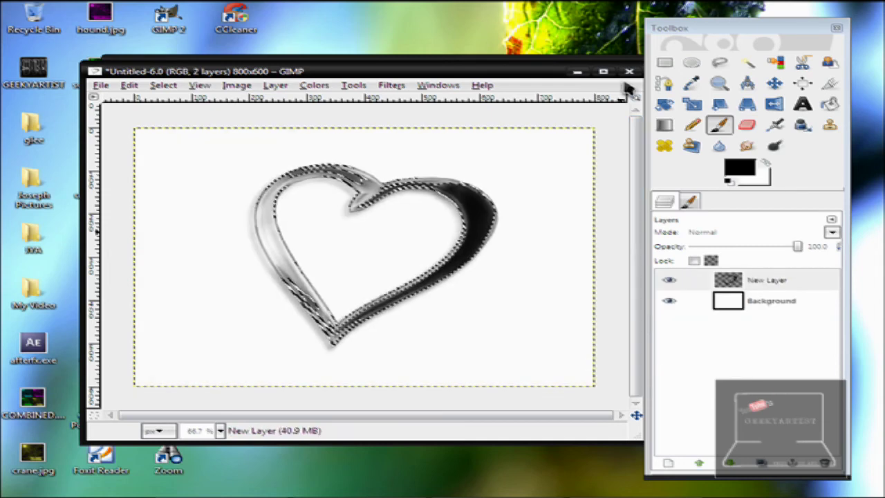
pyautogui.click(392, 85)
pyautogui.click(422, 115)
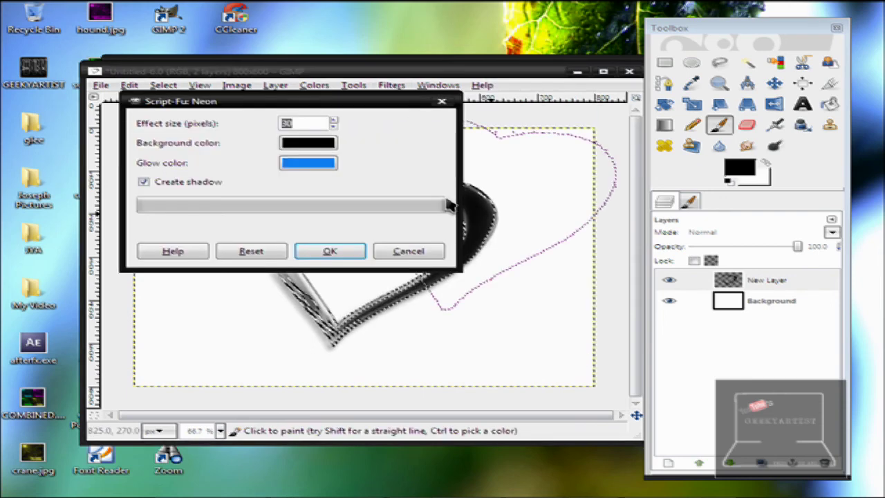
pyautogui.click(308, 162)
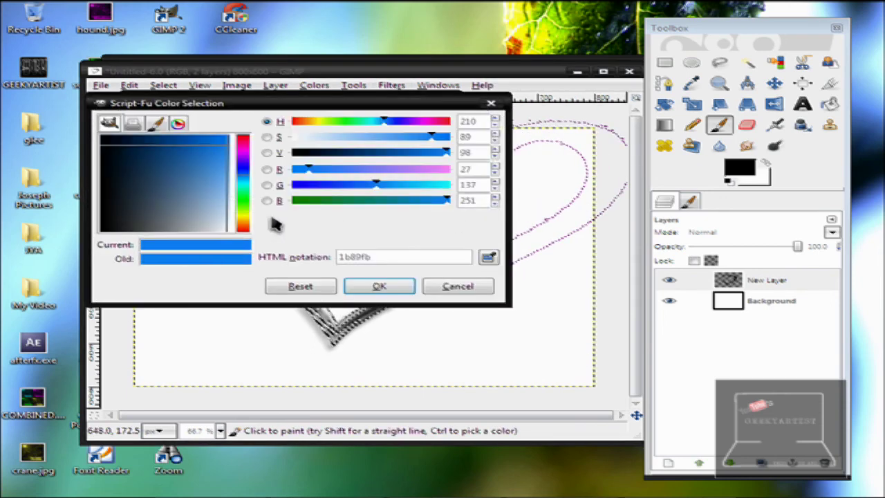
pyautogui.click(243, 223)
pyautogui.click(207, 159)
pyautogui.click(379, 285)
pyautogui.click(330, 251)
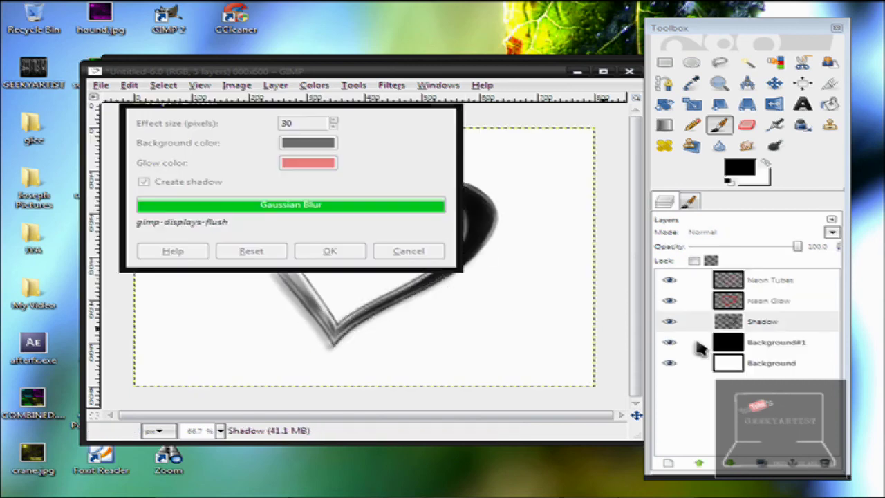